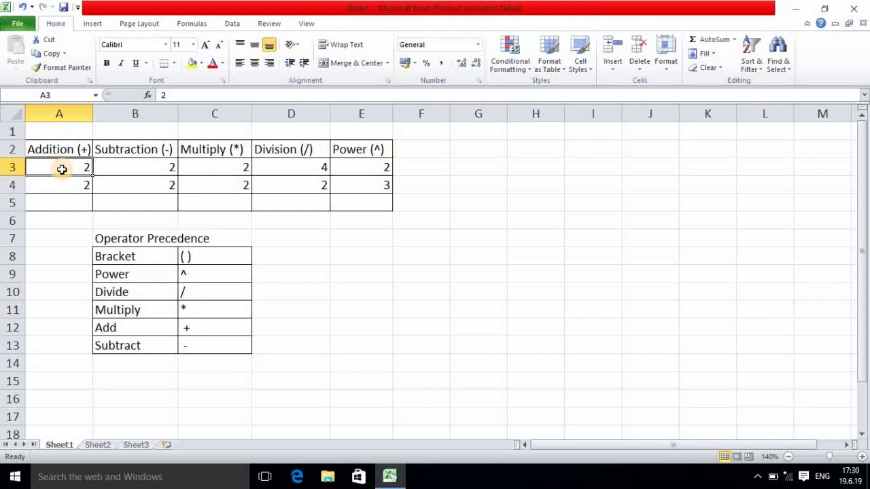
Enter the formula =A3+A4 in cell A5 so the Addition result reads 4.
{"action": "left_click", "coordinate": [63, 185]}
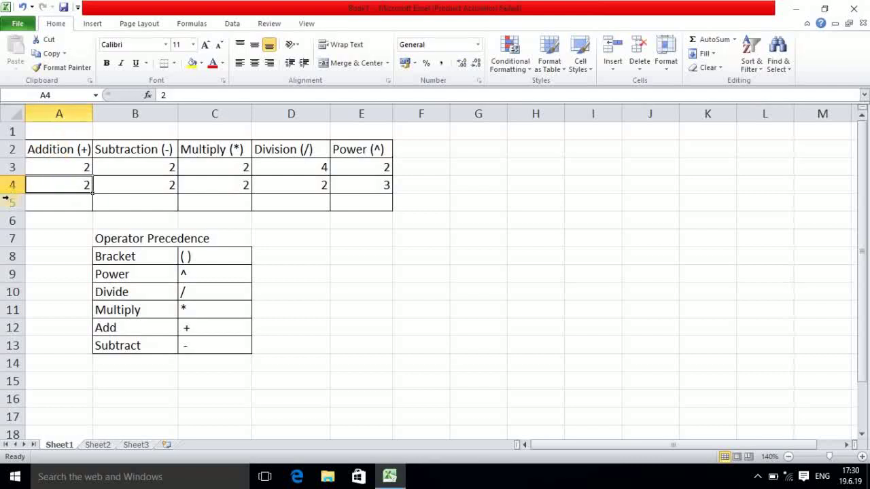
{"action": "left_click", "coordinate": [47, 205]}
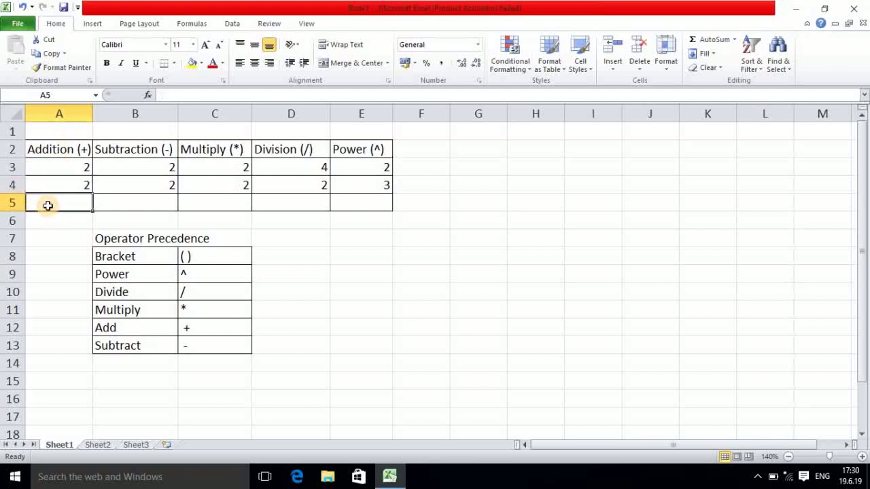
{"action": "left_click", "coordinate": [202, 94]}
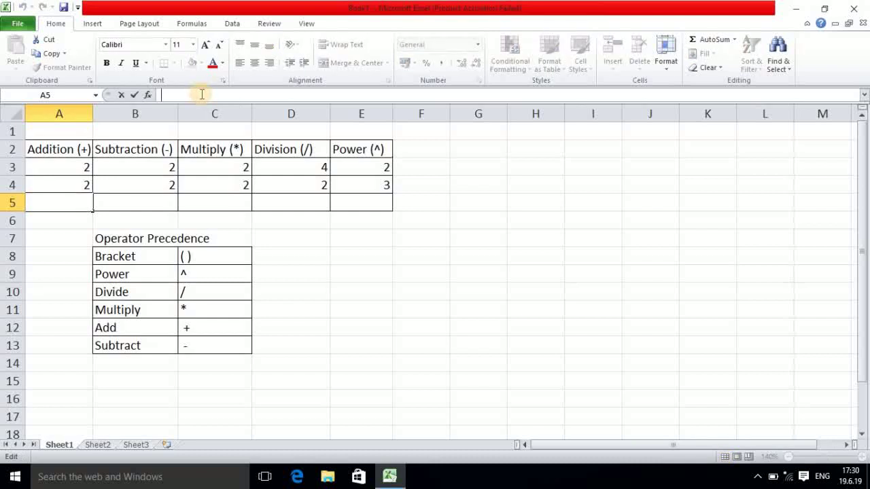
{"action": "type", "text": "="}
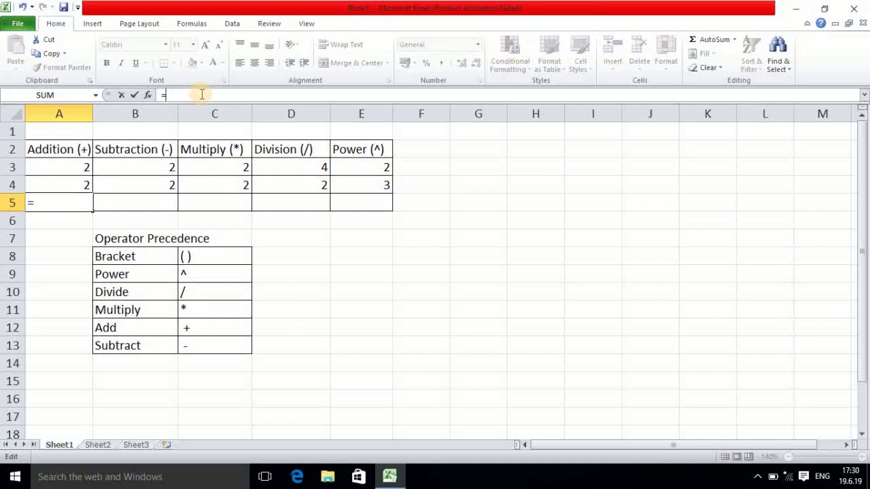
{"action": "type", "text": "a3+a4"}
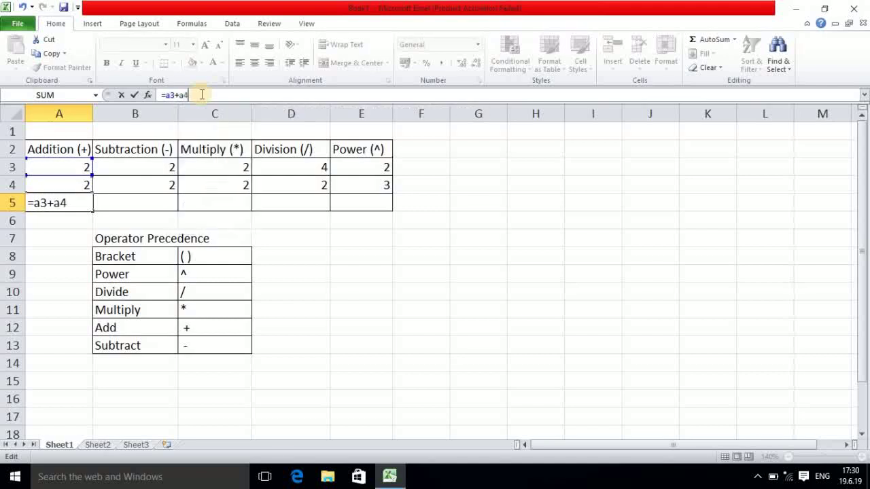
{"action": "key", "text": "Return"}
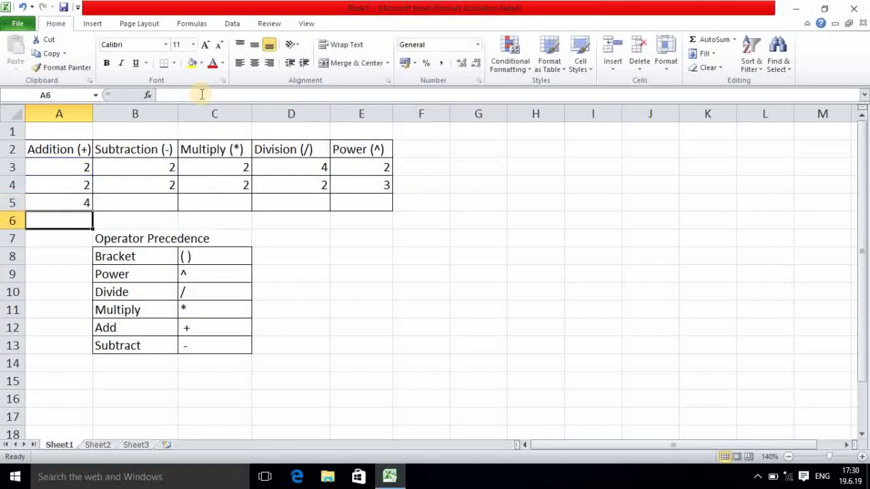
{"action": "left_click", "coordinate": [67, 204]}
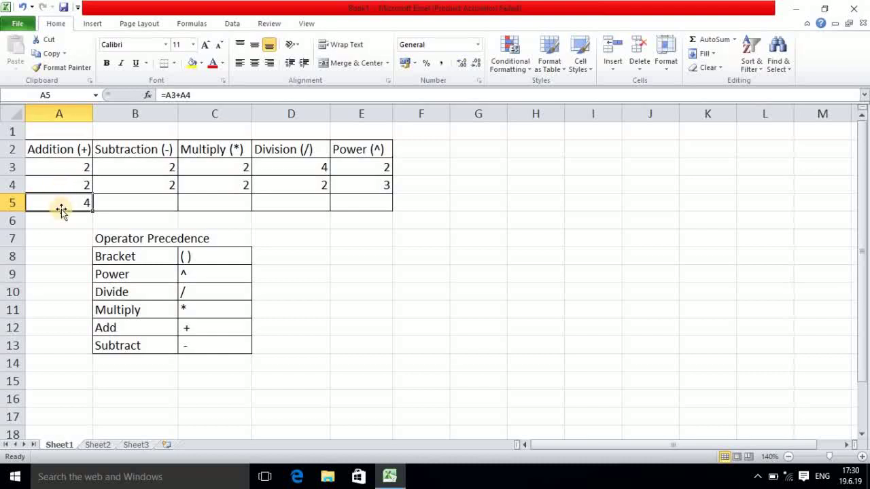
{"action": "left_click", "coordinate": [126, 204]}
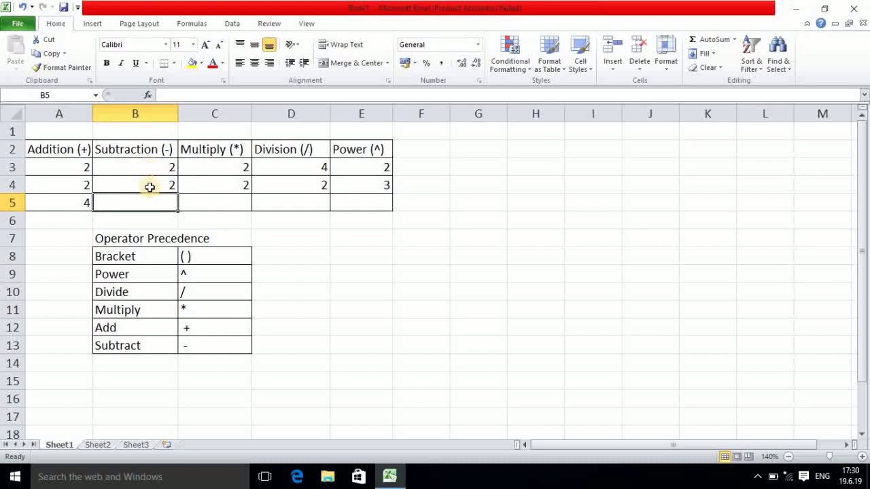
Enter =B3-B4 in cell B5, giving 0 under Subtraction (-).
{"action": "left_click", "coordinate": [195, 97]}
{"action": "type", "text": "=b3"}
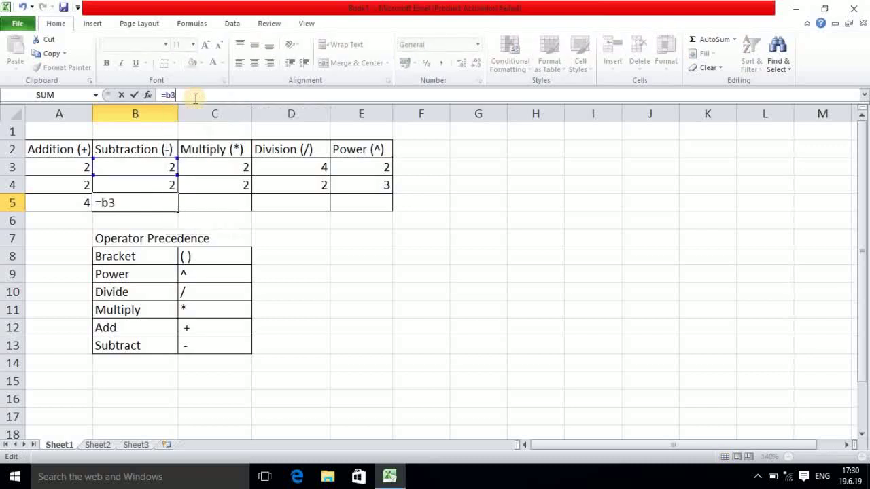
{"action": "type", "text": "-b4"}
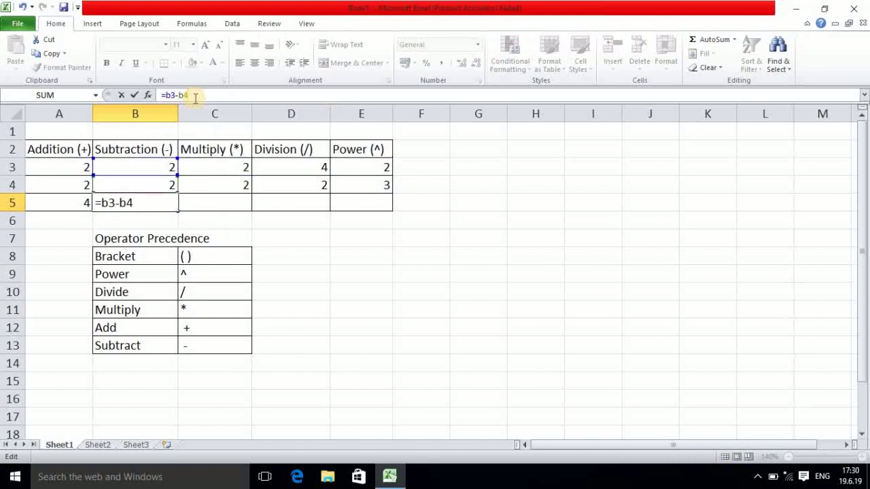
{"action": "key", "text": "Return"}
{"action": "left_click", "coordinate": [161, 202]}
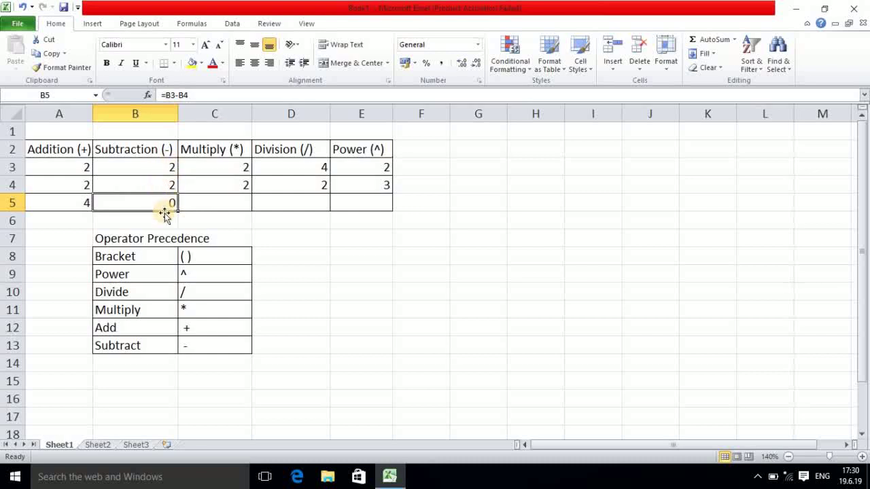
{"action": "left_click", "coordinate": [231, 201]}
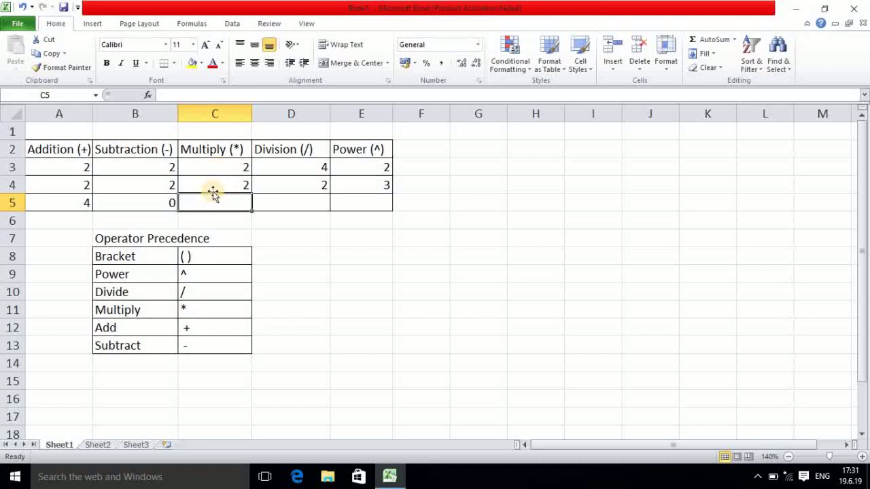
Enter =C3*C4 in cell C5 so the Multiply (*) result shows 4.
{"action": "left_click", "coordinate": [189, 94]}
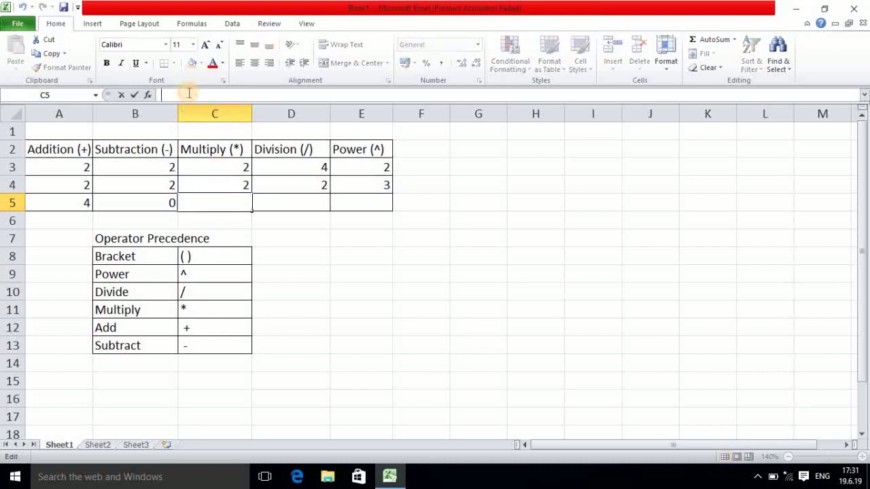
{"action": "type", "text": "="}
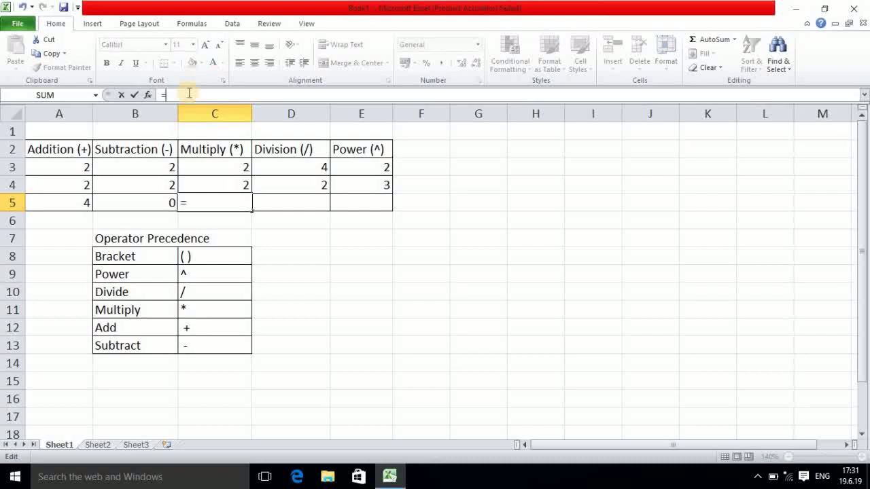
{"action": "type", "text": "c3*c4"}
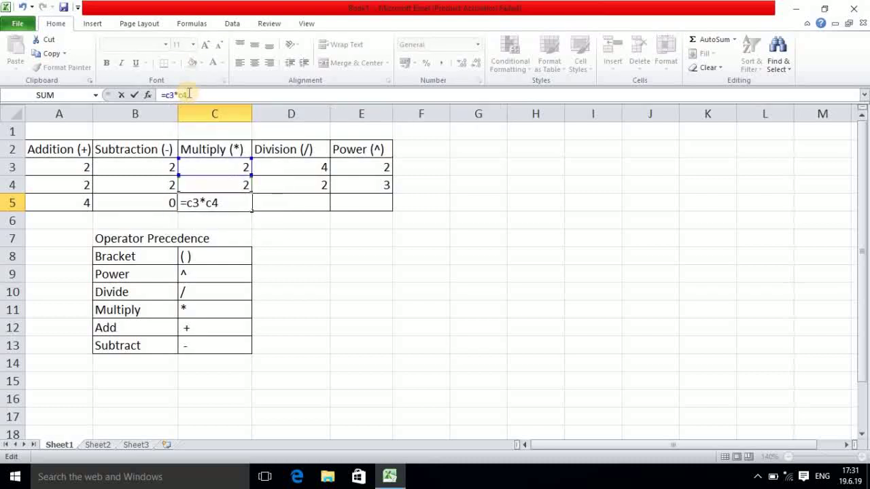
{"action": "key", "text": "Return"}
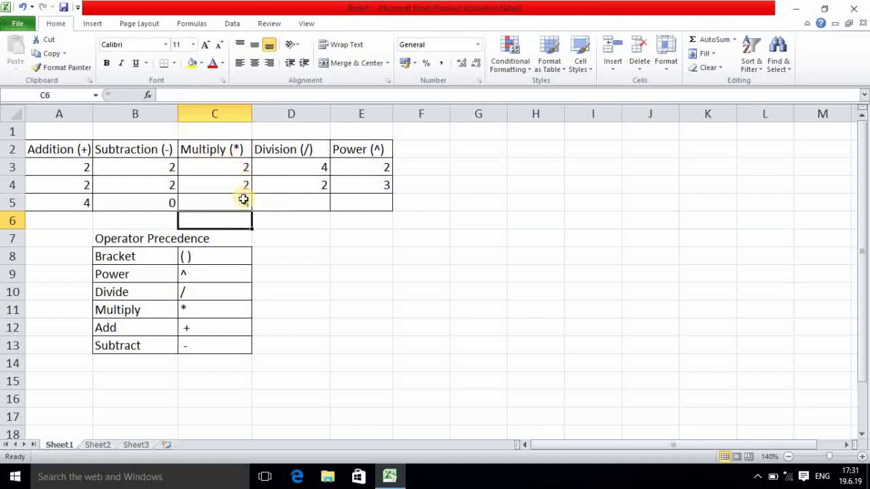
{"action": "left_click", "coordinate": [299, 206]}
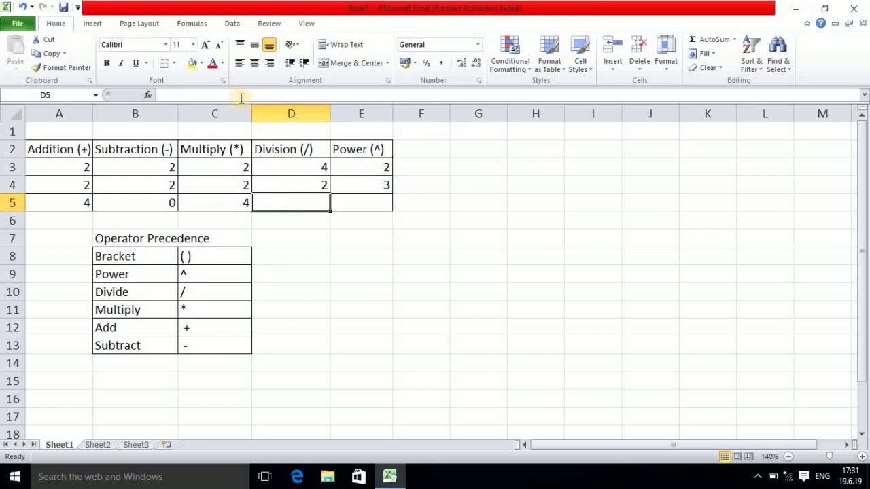
Enter =D3/D4 in cell D5, giving a Division (/) result of 2.
{"action": "type", "text": "="}
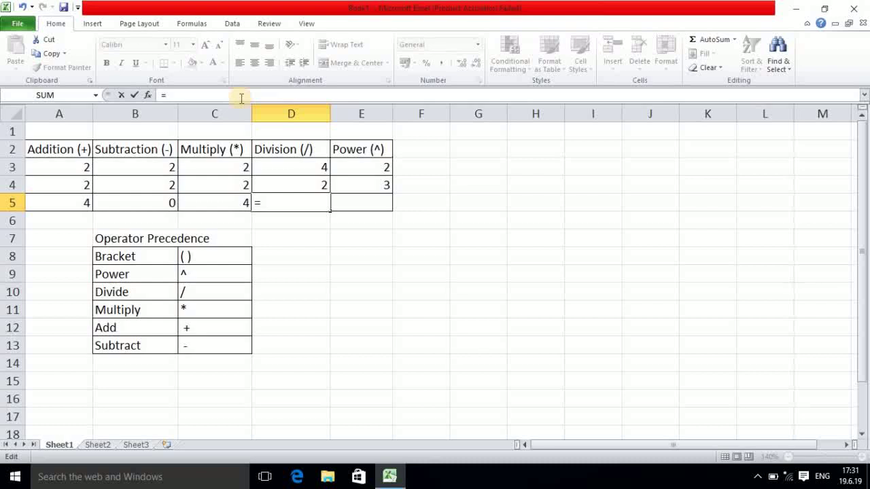
{"action": "type", "text": "d3/d4"}
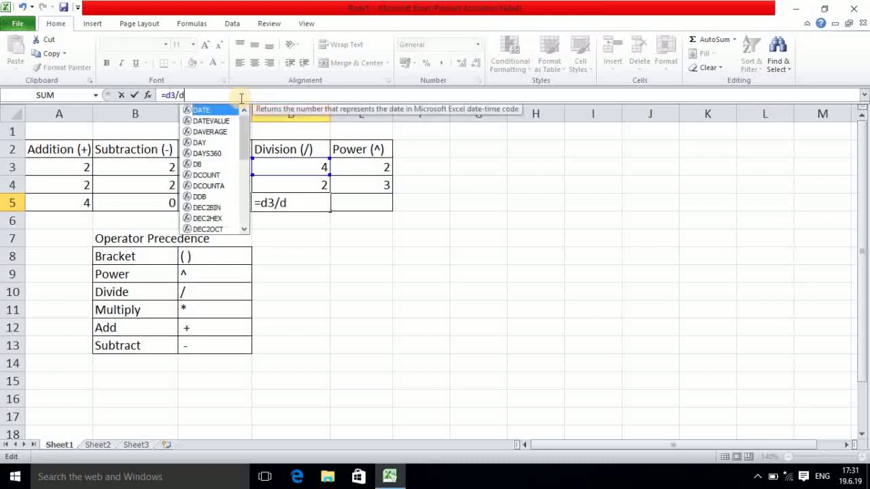
{"action": "key", "text": "Return"}
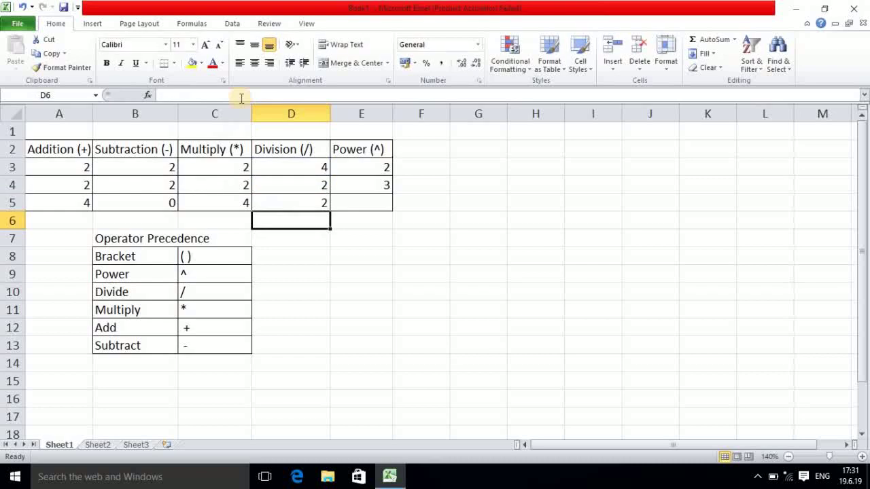
{"action": "left_click", "coordinate": [300, 204]}
{"action": "left_click", "coordinate": [365, 203]}
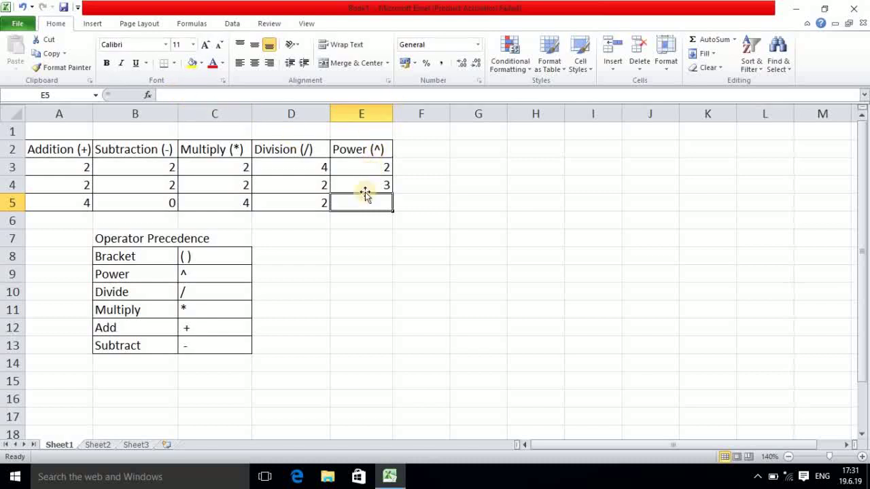
Enter =E3^E4 in cell E5 so the Power (^) result shows 8.
{"action": "left_click", "coordinate": [174, 93]}
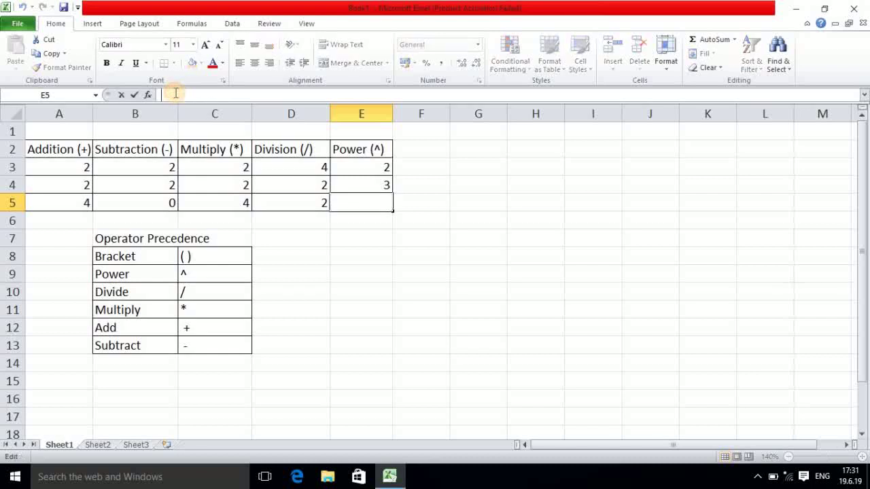
{"action": "type", "text": "=e3"}
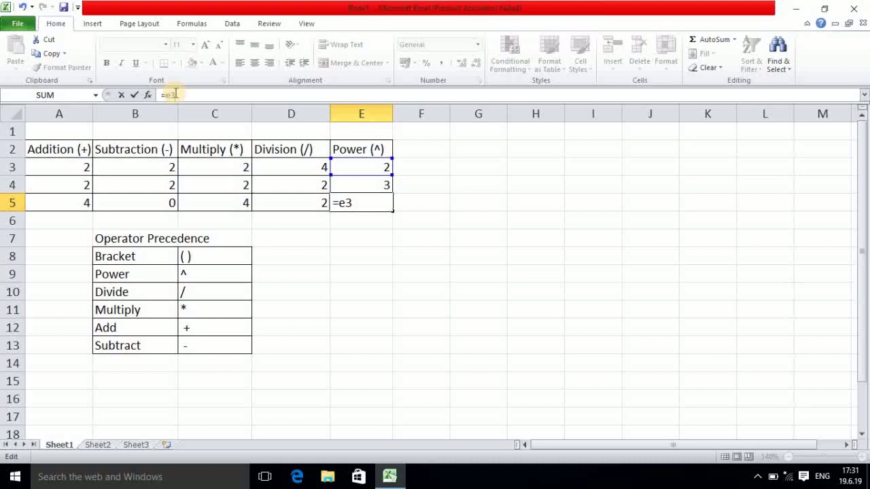
{"action": "type", "text": "^e4"}
{"action": "key", "text": "Return"}
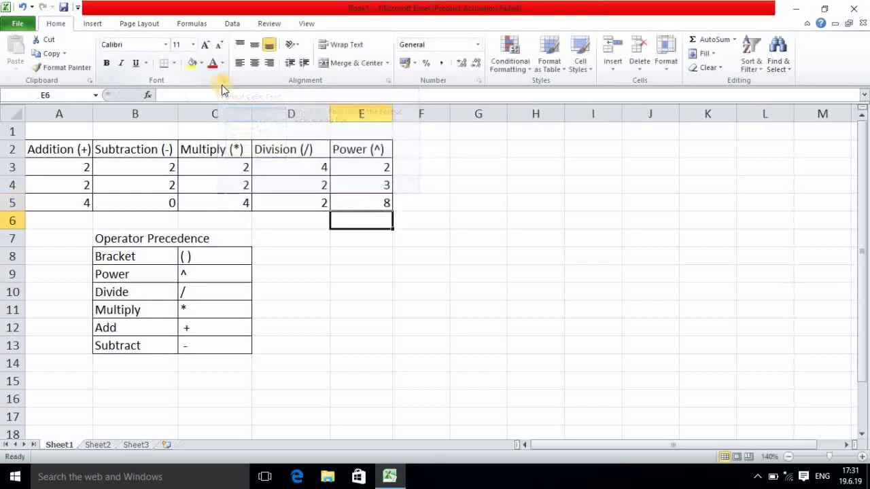
{"action": "left_click", "coordinate": [374, 204]}
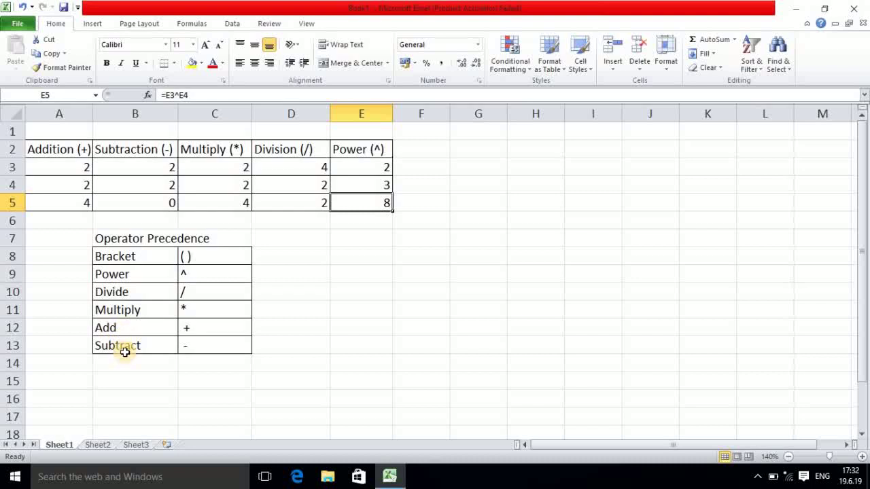
Put the formula =3*3+(3-1) in cell E8, evaluating to 11.
{"action": "left_click", "coordinate": [369, 259]}
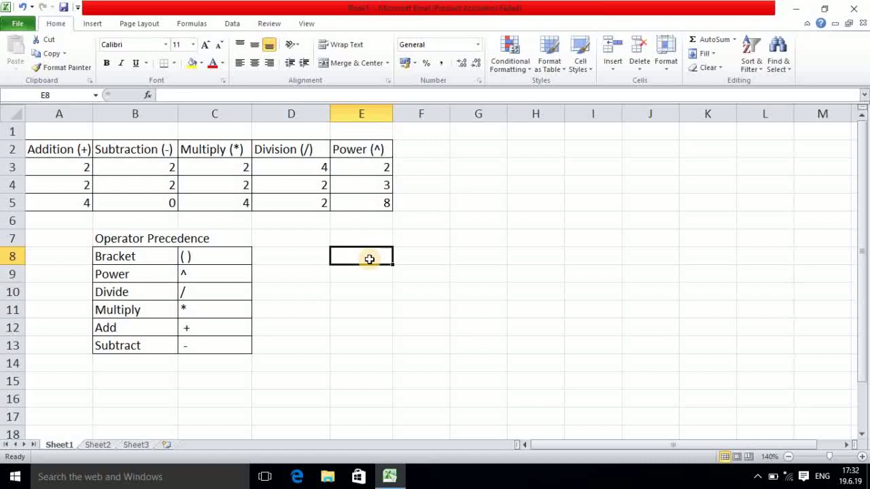
{"action": "type", "text": "="}
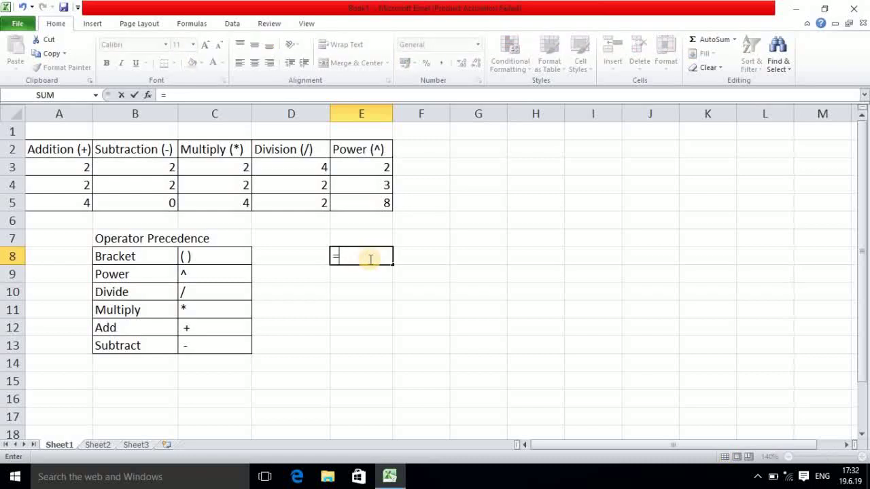
{"action": "type", "text": "3*3+"}
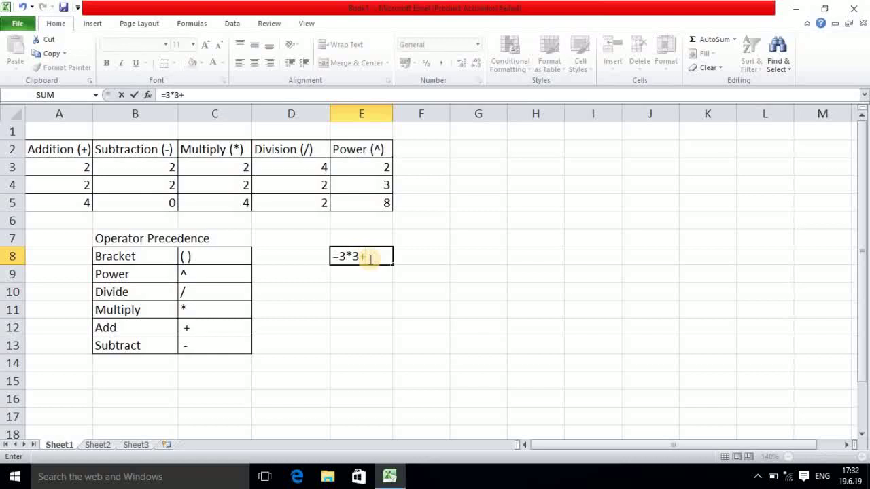
{"action": "type", "text": "(3-1)"}
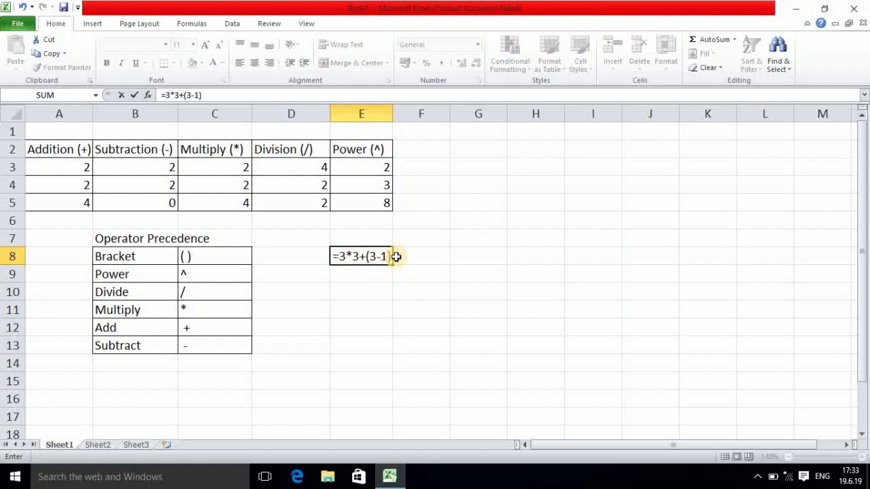
{"action": "key", "text": "Return"}
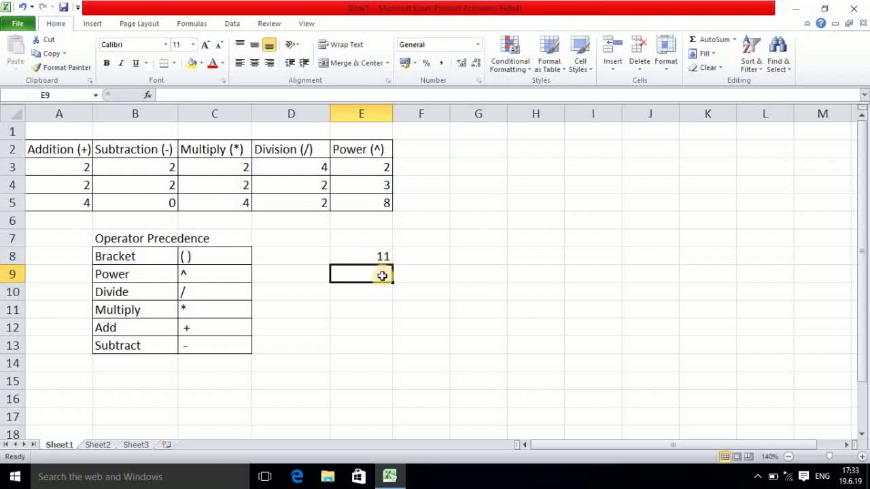